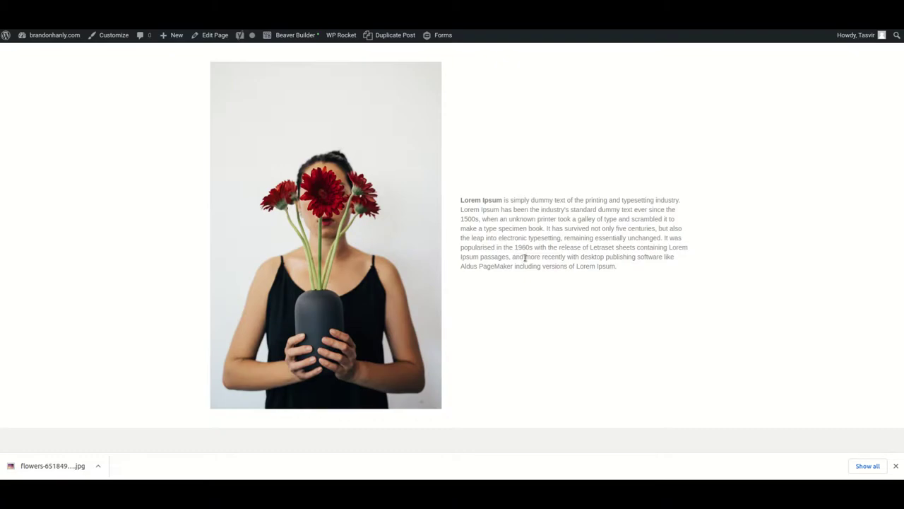
# Launch the Beaver Builder editor on the 'test' page from the admin bar.
pyautogui.click(303, 35)
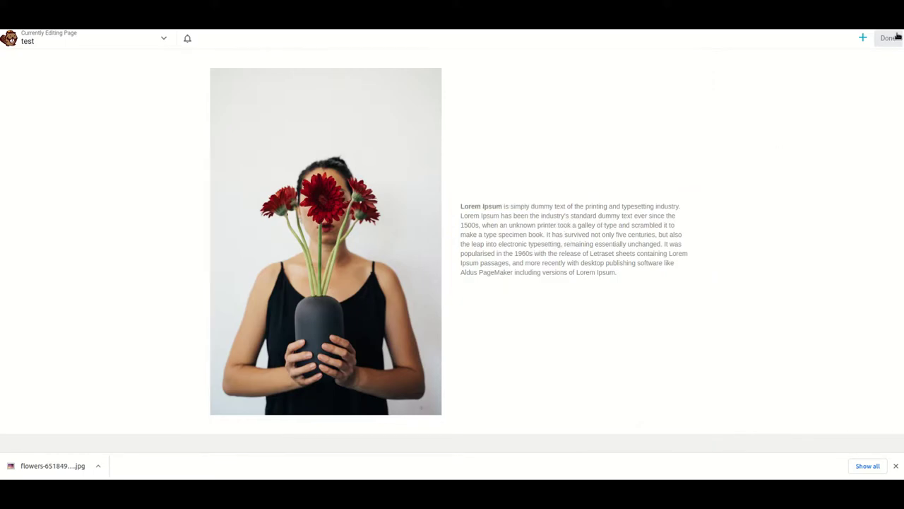
# Add a 2 Columns row at the top with the photo on the left and the text on the right.
pyautogui.click(861, 44)
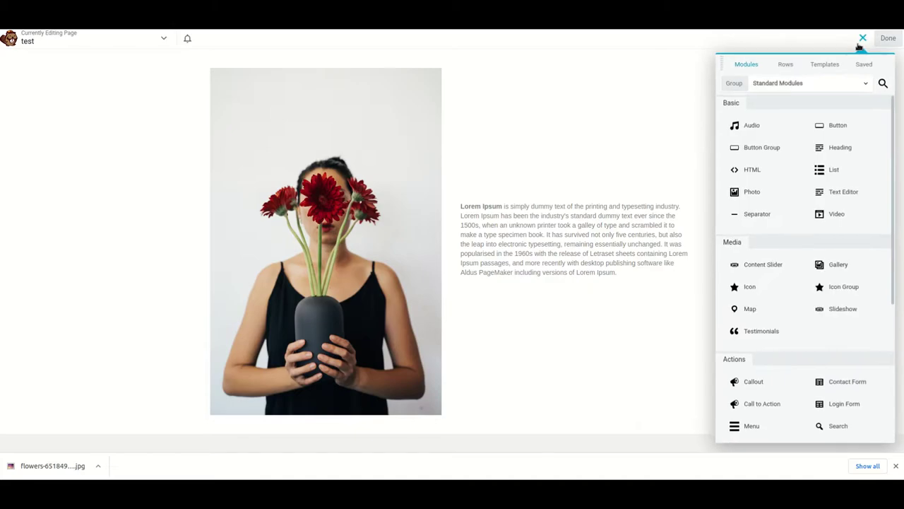
pyautogui.click(784, 65)
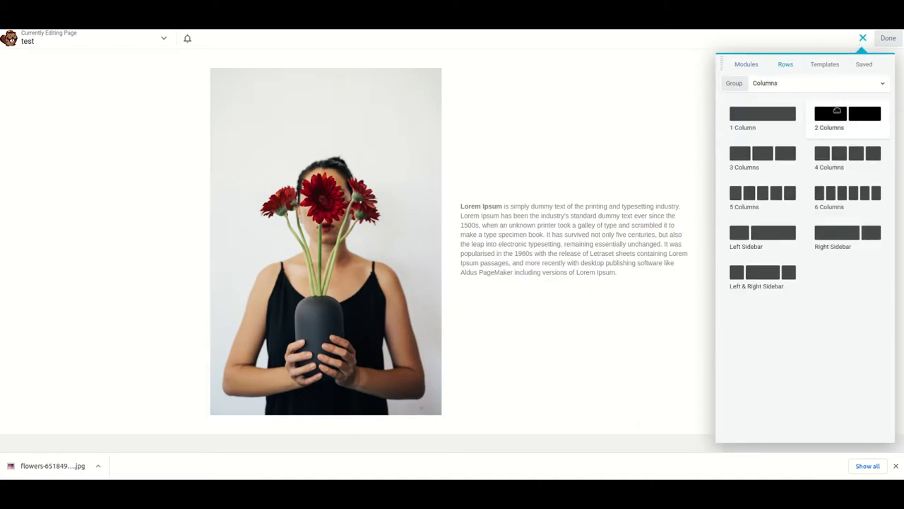
pyautogui.moveTo(842, 121); pyautogui.dragTo(404, 66)
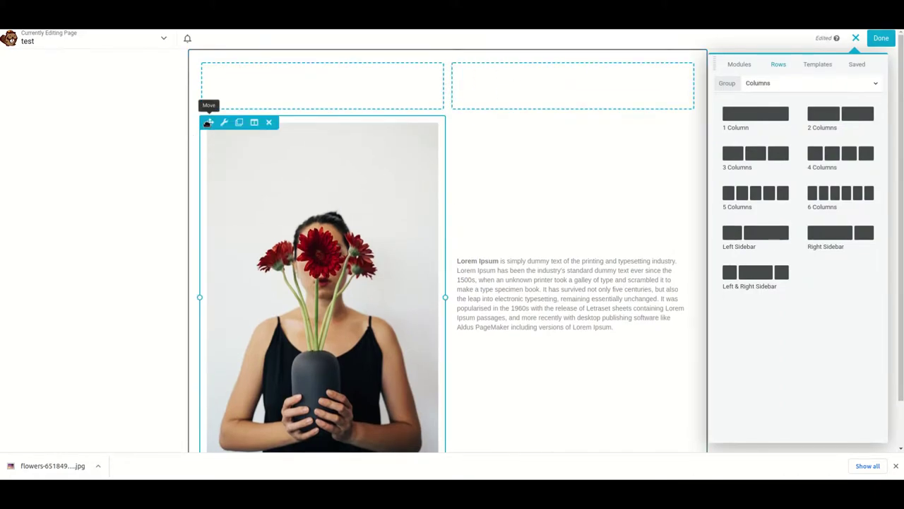
pyautogui.moveTo(210, 122); pyautogui.dragTo(288, 110)
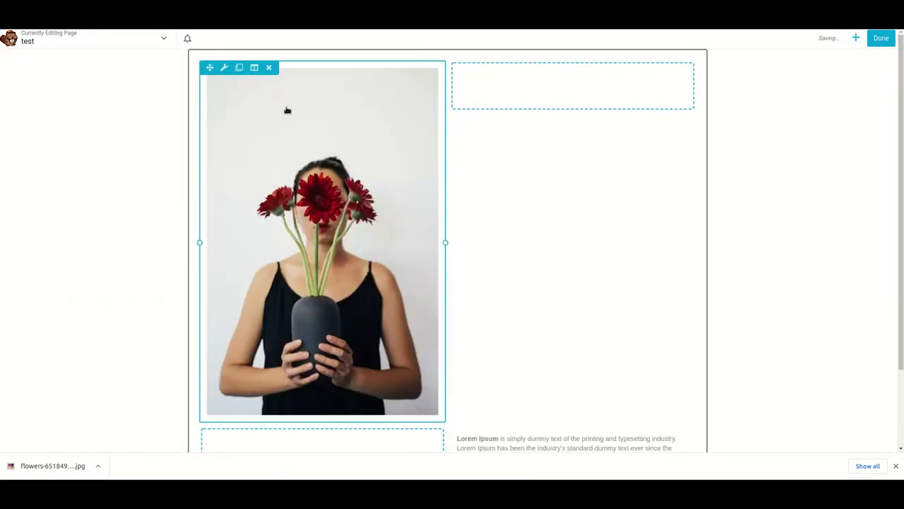
pyautogui.scroll(-2, 527, 317)
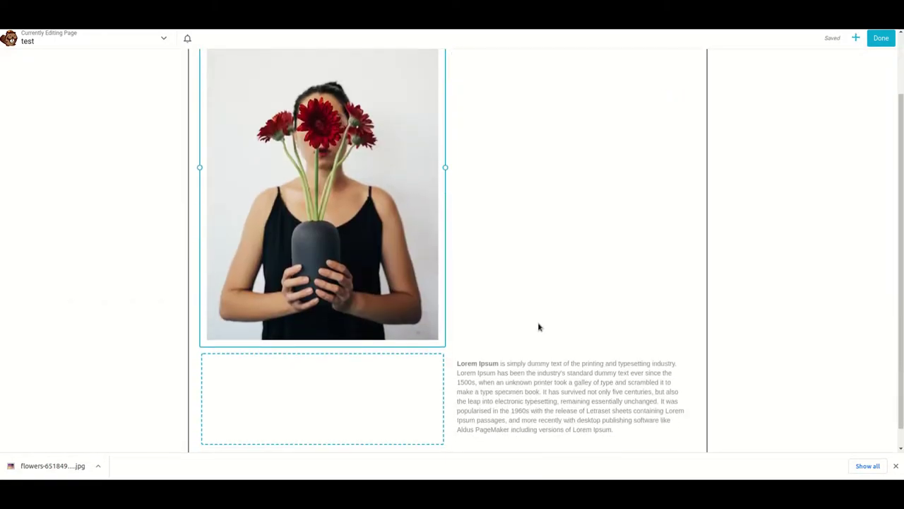
pyautogui.scroll(-1, 538, 327)
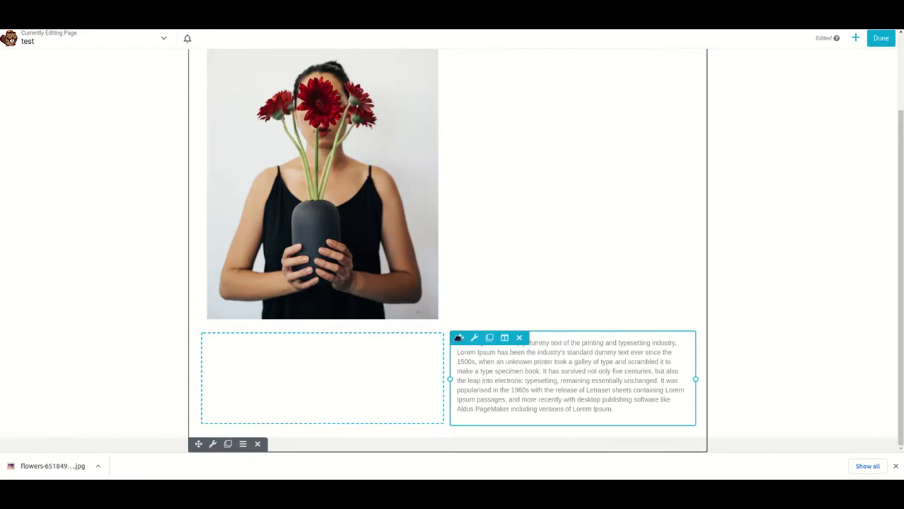
pyautogui.moveTo(459, 338); pyautogui.dragTo(539, 124)
# Delete the leftover empty column and the empty row below.
pyautogui.scroll(-2, 551, 161)
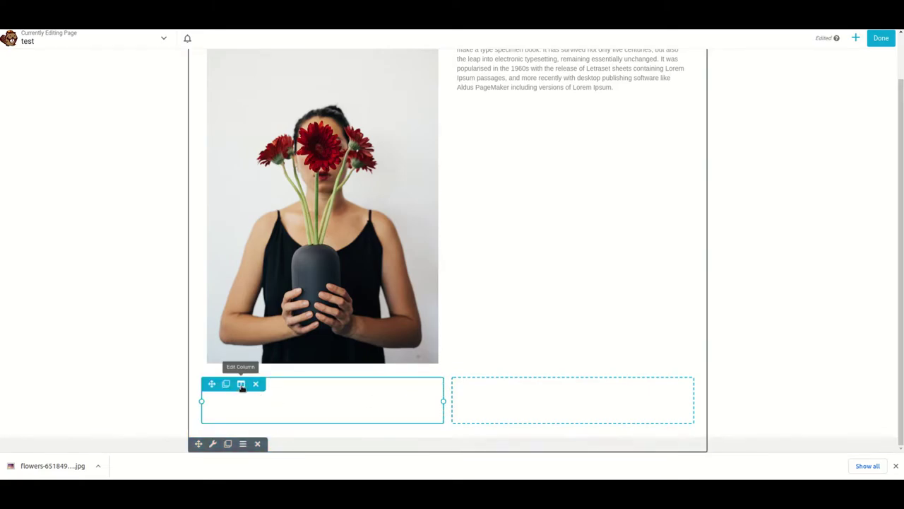
pyautogui.click(241, 383)
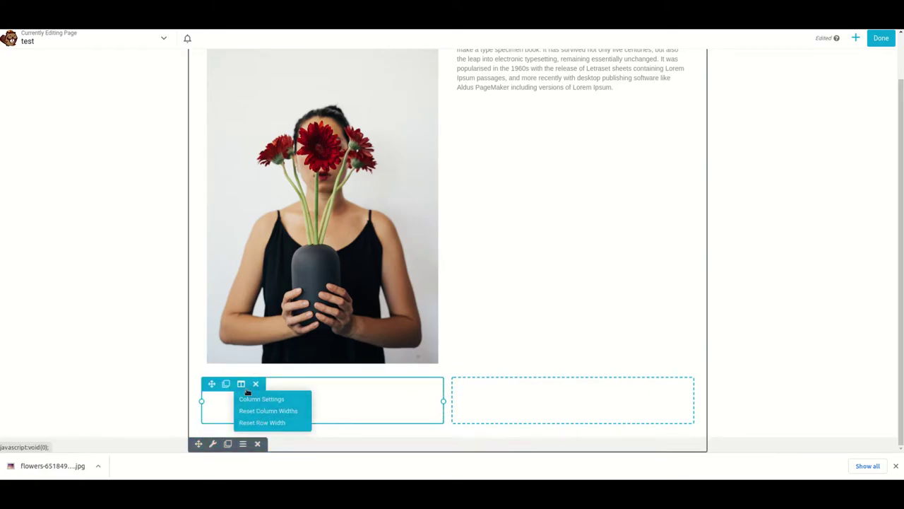
pyautogui.click(256, 384)
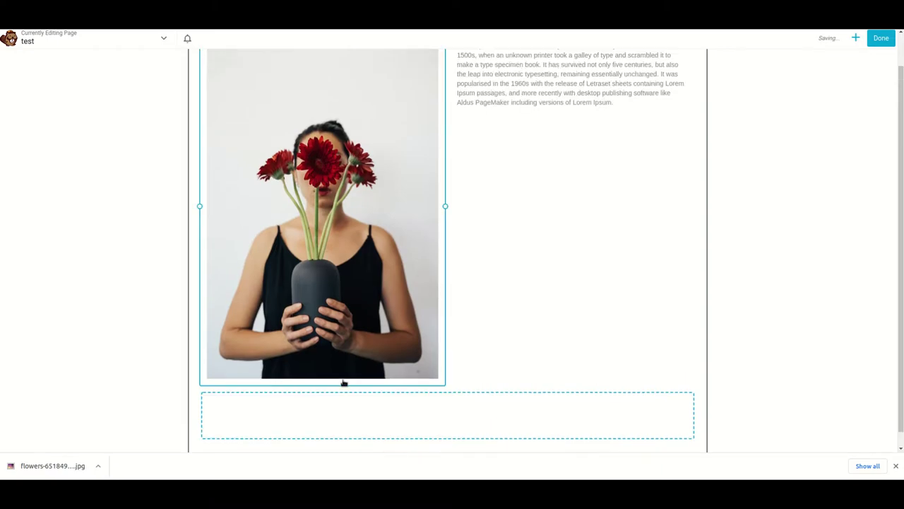
pyautogui.click(259, 399)
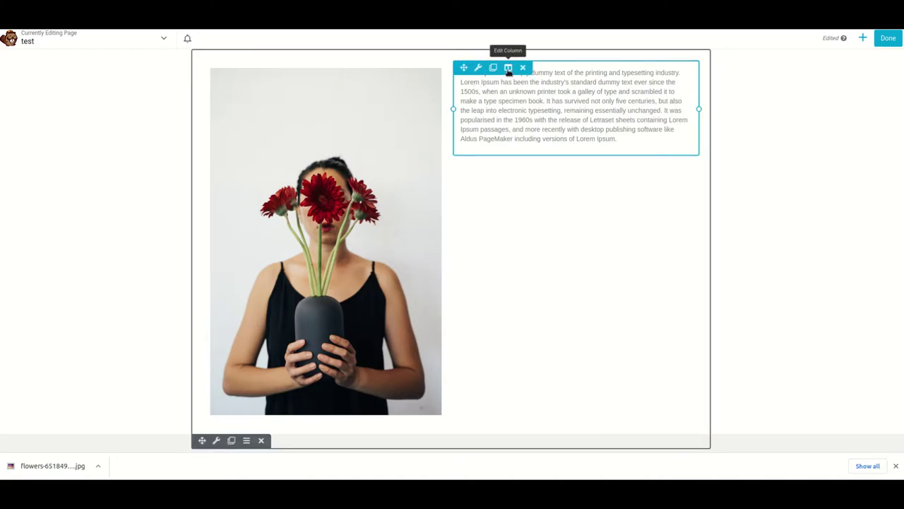
# Set the text column's Equalize Heights to Yes and Vertical Alignment to Center, then save.
pyautogui.click(508, 68)
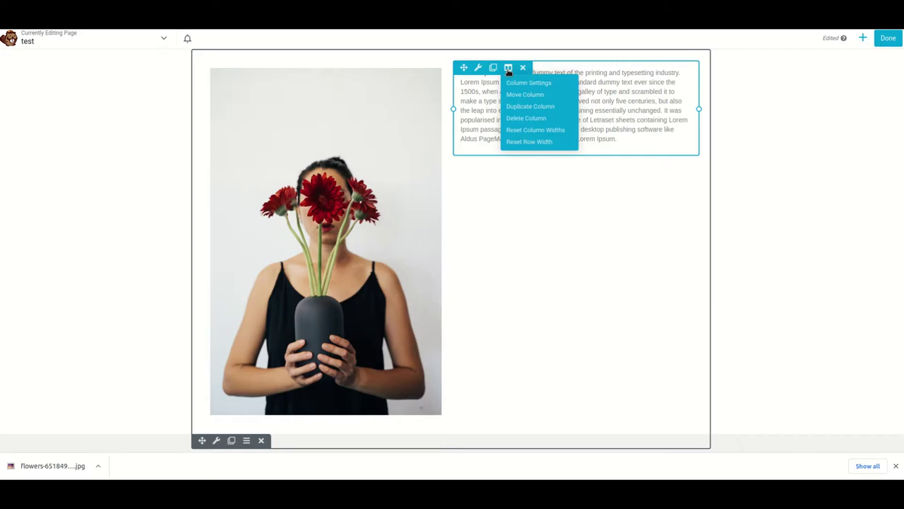
pyautogui.click(512, 84)
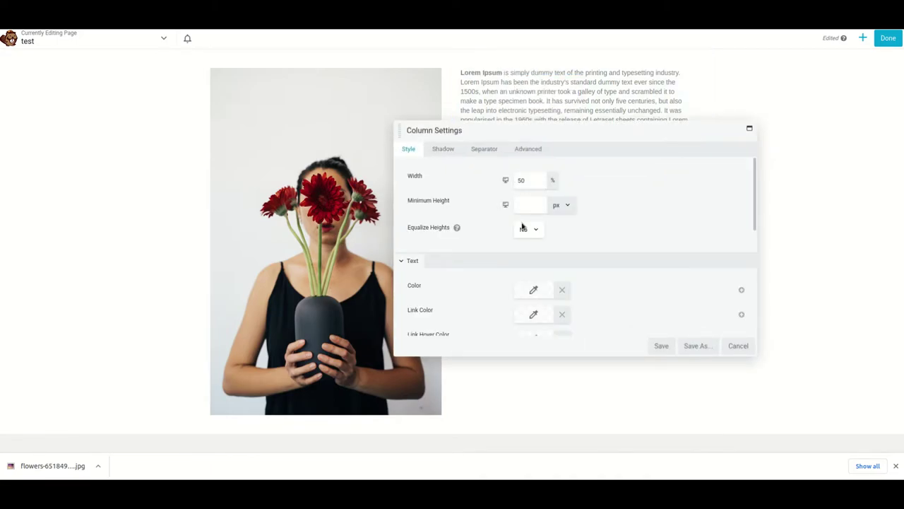
pyautogui.scroll(-3, 522, 226)
pyautogui.scroll(3, 522, 226)
pyautogui.click(535, 233)
pyautogui.click(530, 248)
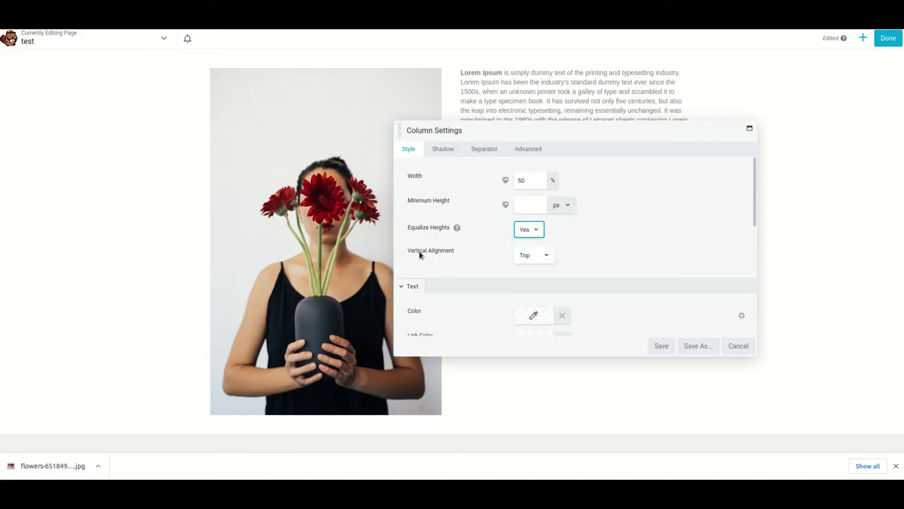
pyautogui.click(538, 256)
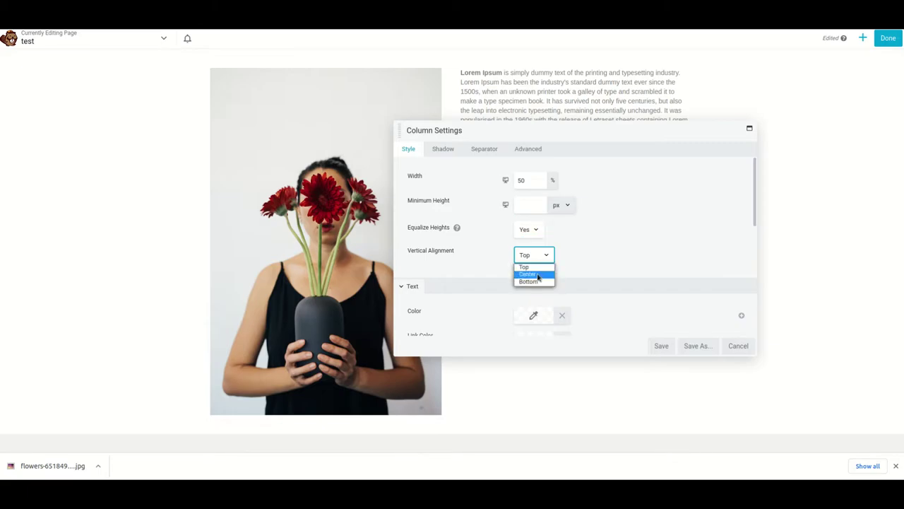
pyautogui.click(537, 272)
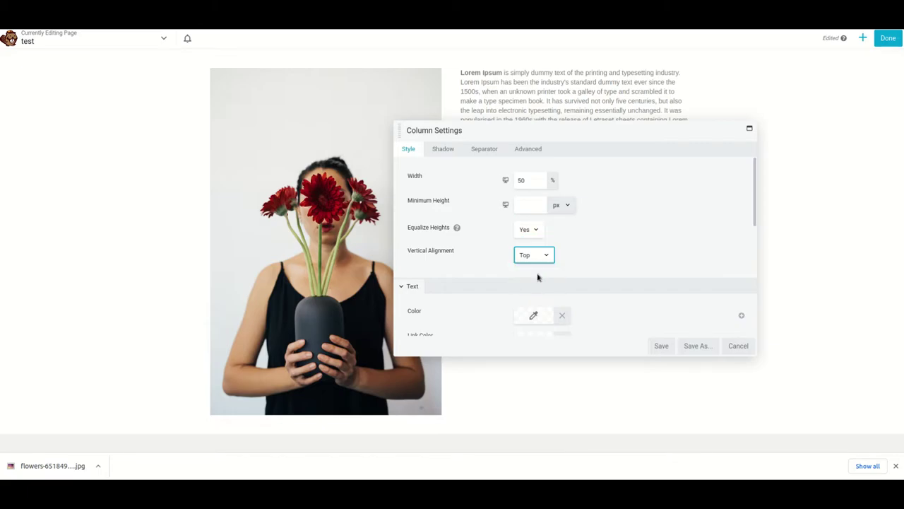
pyautogui.click(662, 347)
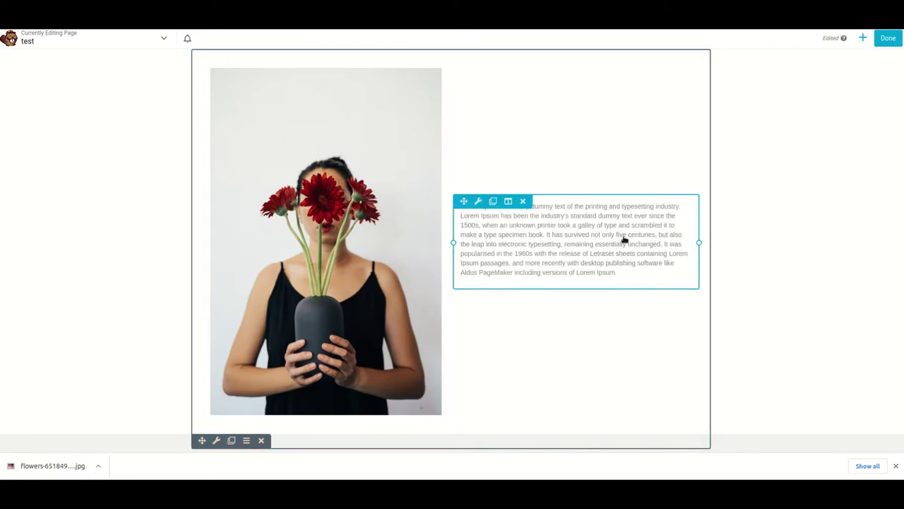
# Add a three-column row below and move the flower photo into its first column.
pyautogui.click(863, 36)
pyautogui.moveTo(775, 160); pyautogui.dragTo(464, 423)
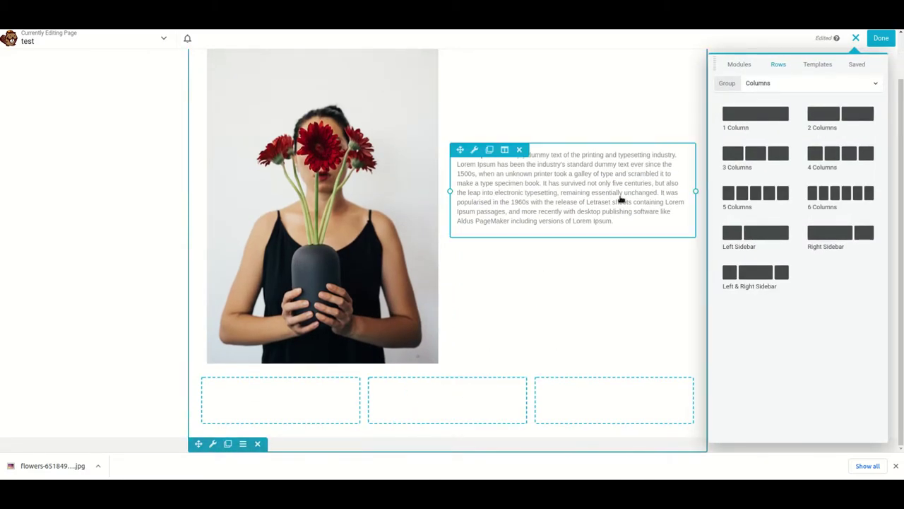
pyautogui.scroll(1, 357, 135)
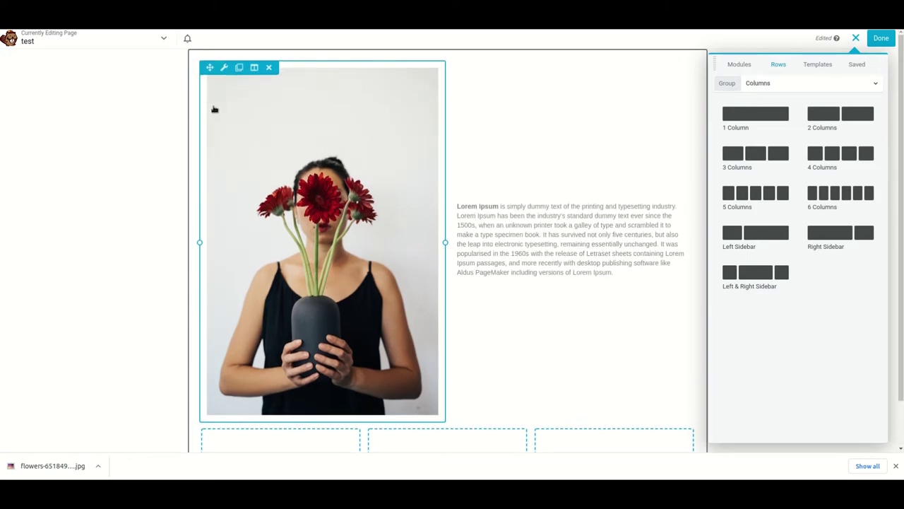
pyautogui.moveTo(210, 67); pyautogui.dragTo(305, 248)
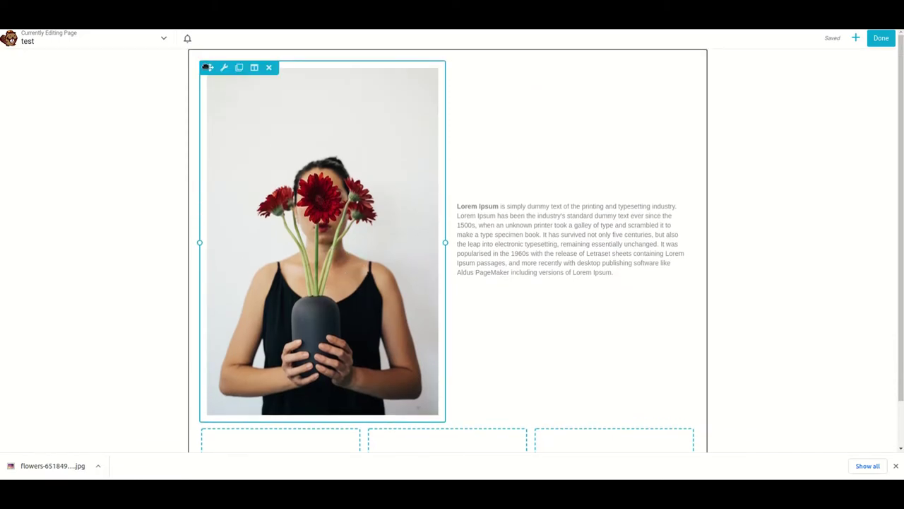
pyautogui.moveTo(207, 67); pyautogui.dragTo(253, 245)
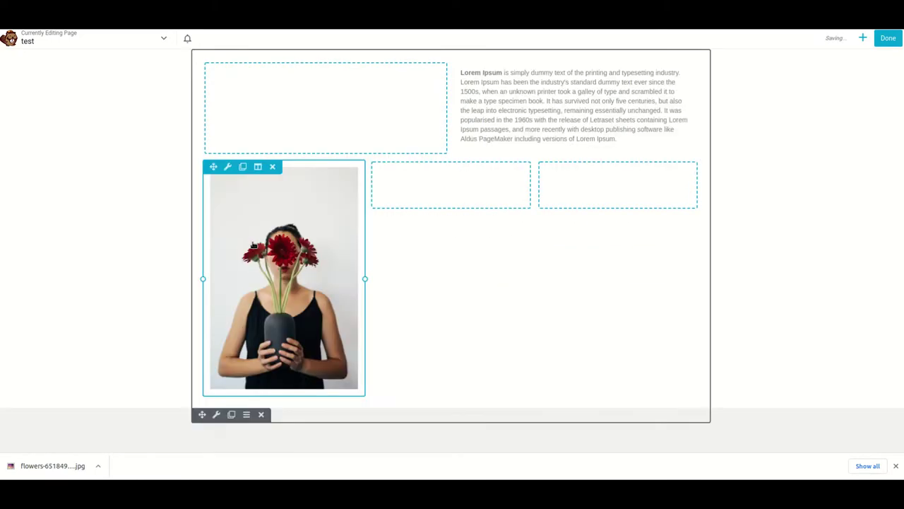
# Move the Lorem Ipsum text into the middle column and put a duplicate in the third column.
pyautogui.moveTo(509, 101)
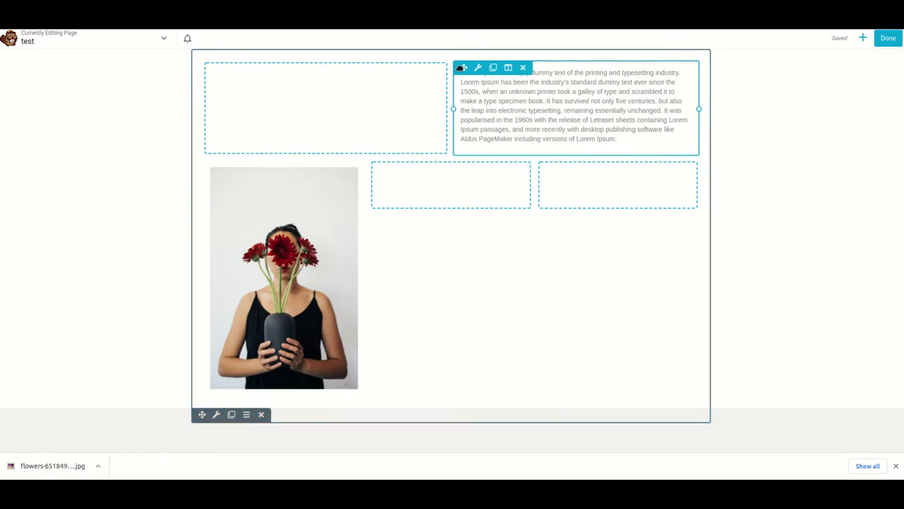
pyautogui.moveTo(460, 67); pyautogui.dragTo(427, 178)
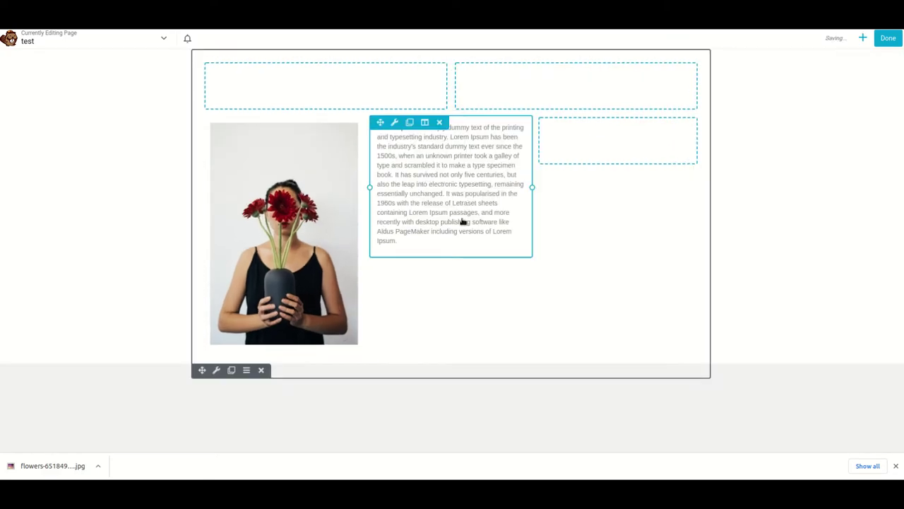
pyautogui.click(408, 123)
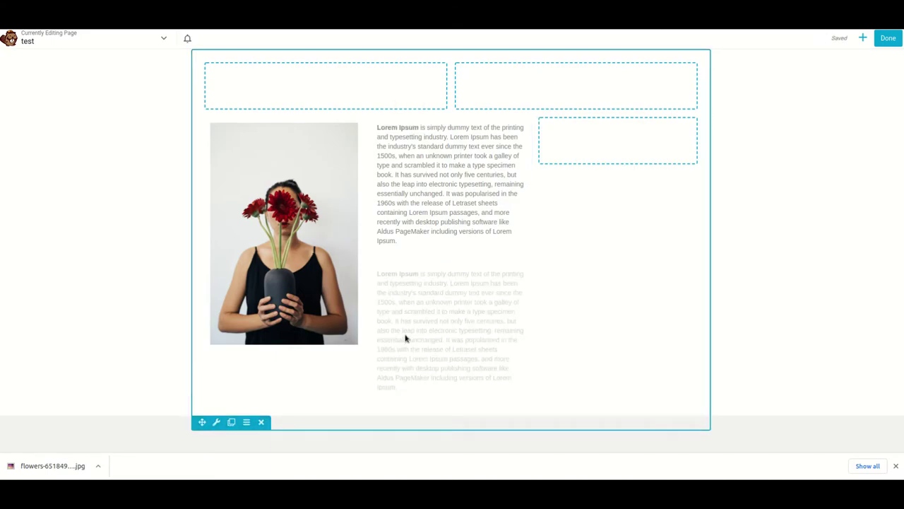
pyautogui.moveTo(378, 267); pyautogui.dragTo(565, 176)
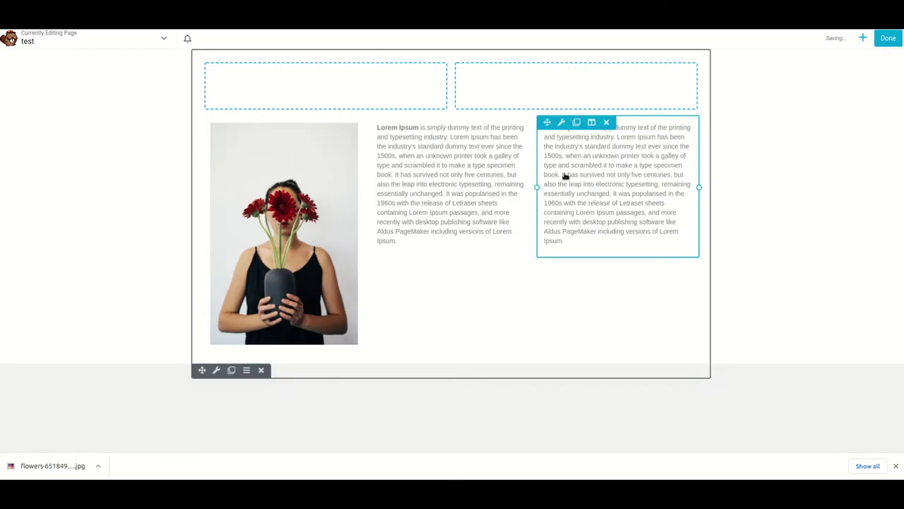
# Delete the second half of the copied paragraph and save it.
pyautogui.click(592, 244)
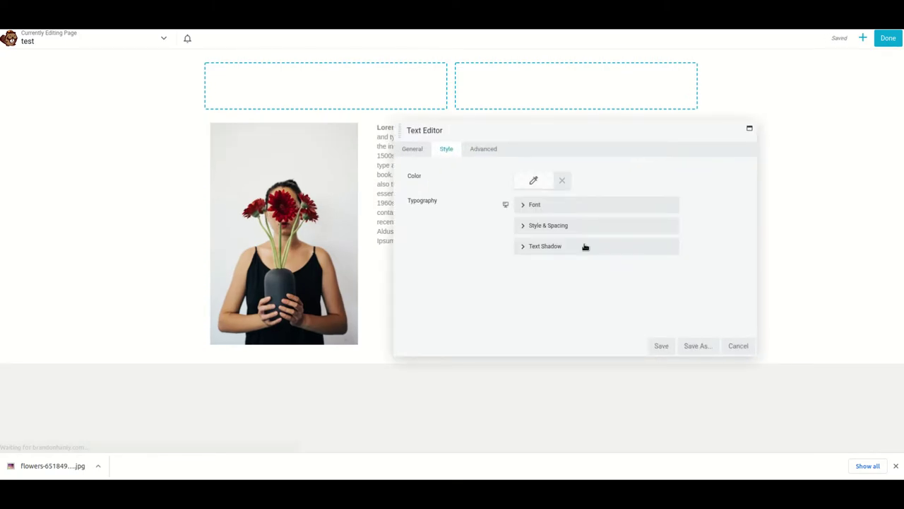
pyautogui.click(411, 149)
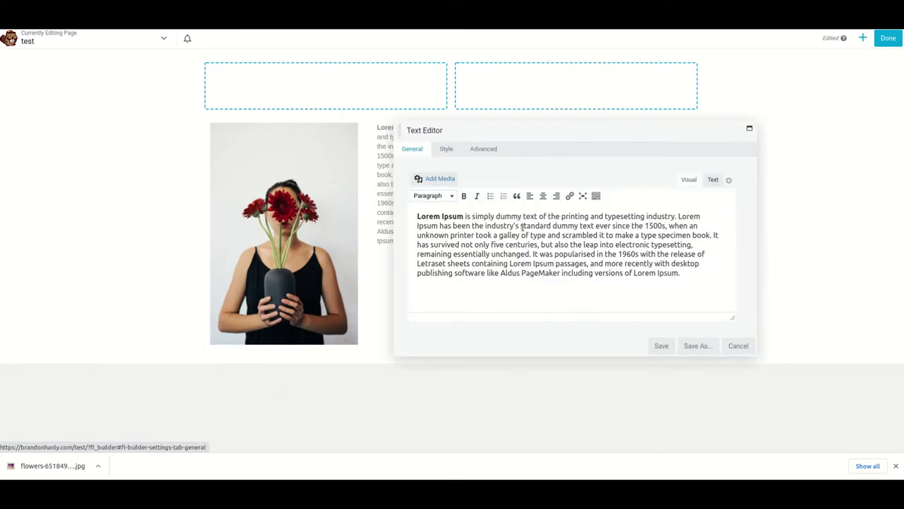
pyautogui.moveTo(596, 244); pyautogui.dragTo(692, 274)
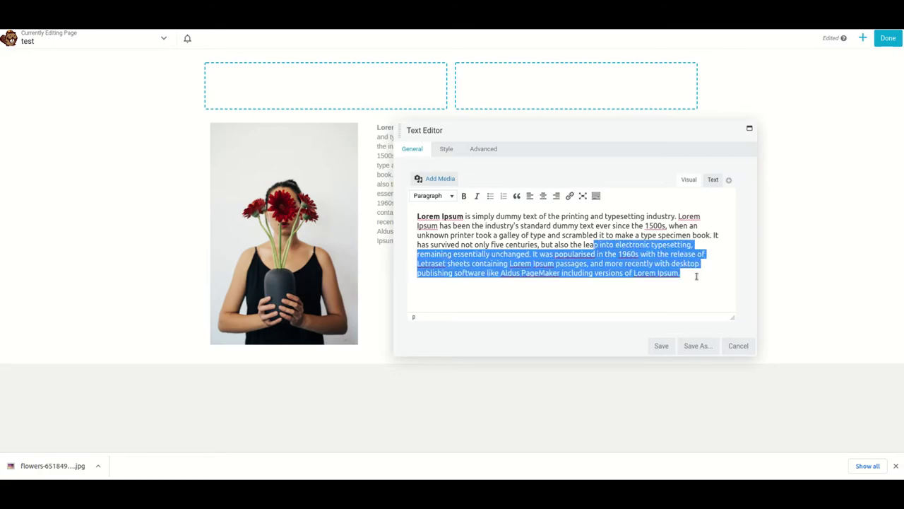
pyautogui.press('BackSpace')
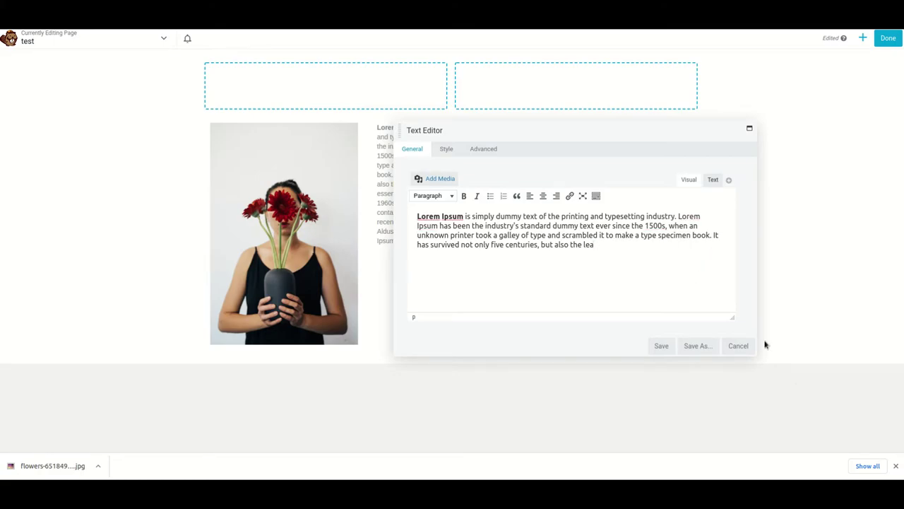
pyautogui.click(664, 348)
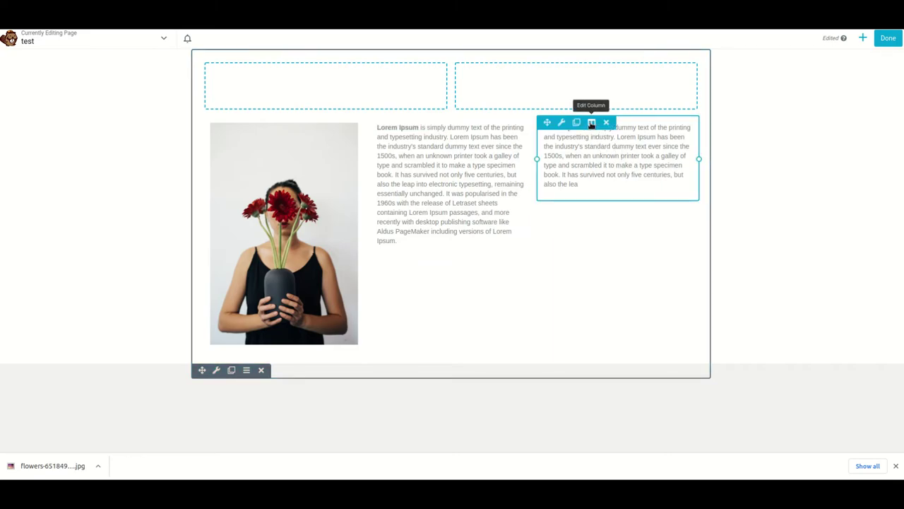
# Set the column to Equalize Heights Yes with Center vertical alignment and save.
pyautogui.moveTo(592, 122)
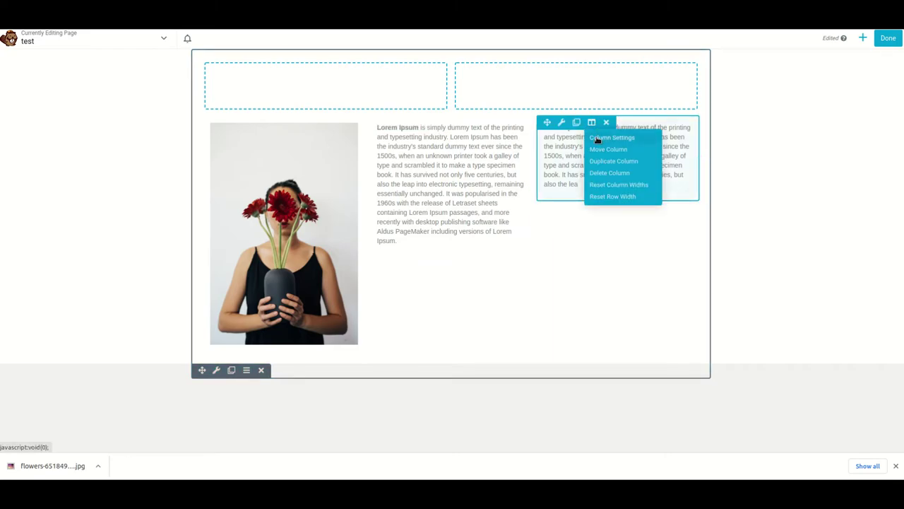
pyautogui.click(597, 139)
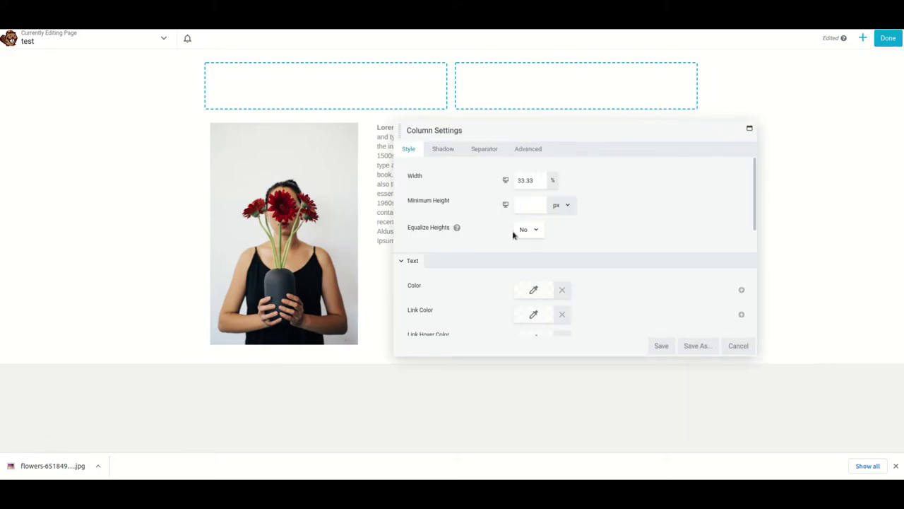
pyautogui.click(526, 231)
pyautogui.click(528, 249)
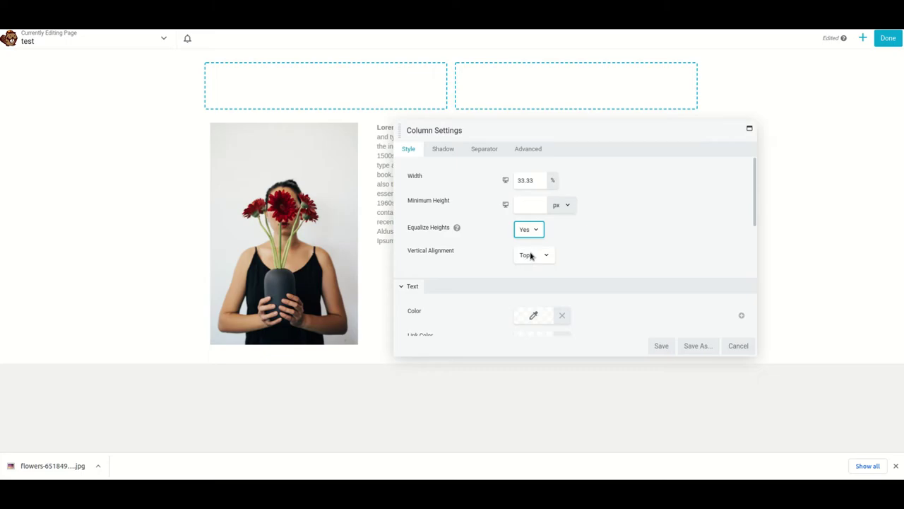
pyautogui.click(531, 255)
pyautogui.click(531, 268)
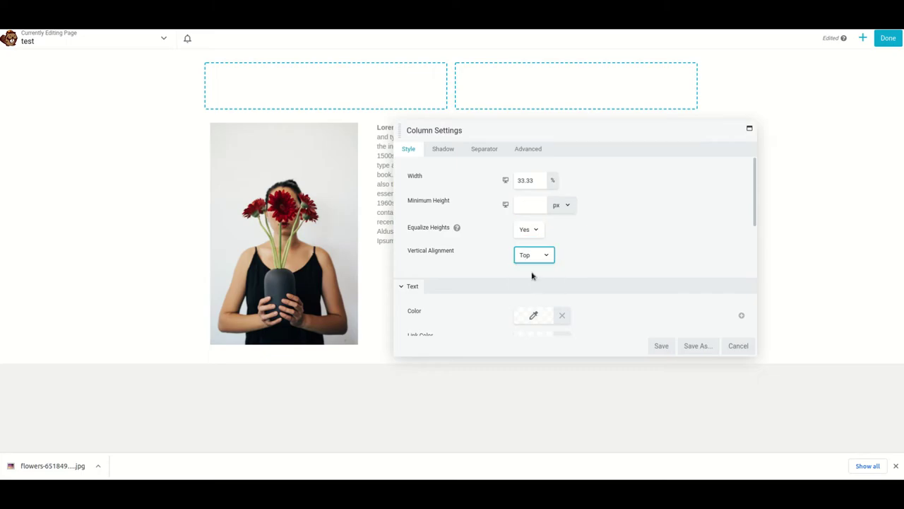
pyautogui.click(663, 346)
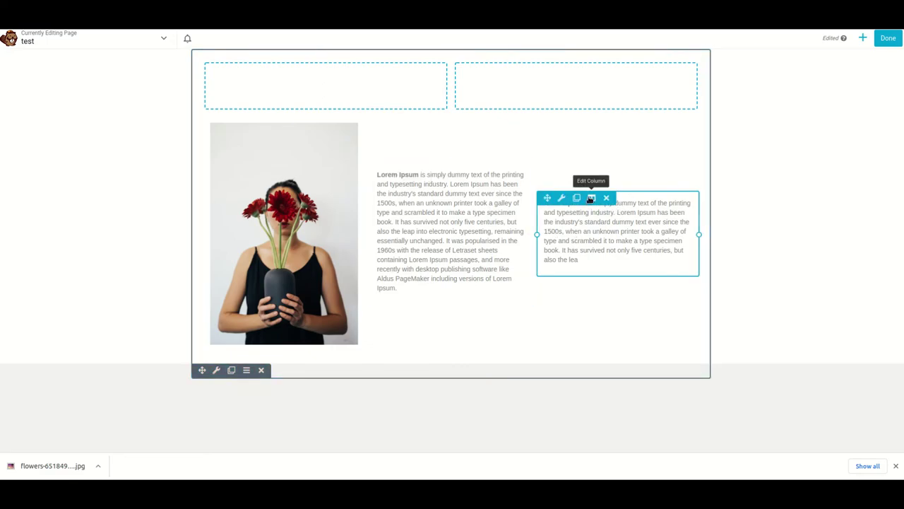
# Change the right text column's vertical alignment to Bottom and save.
pyautogui.click(590, 198)
pyautogui.click(597, 211)
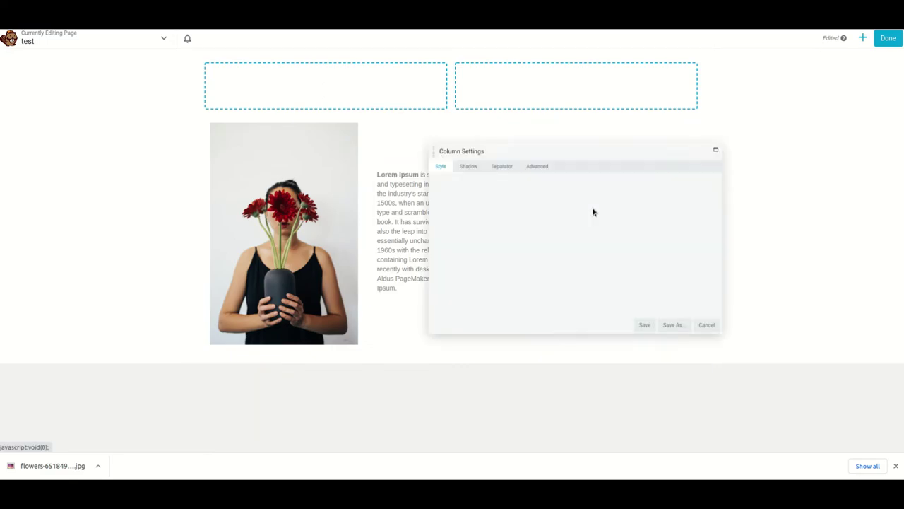
pyautogui.click(536, 257)
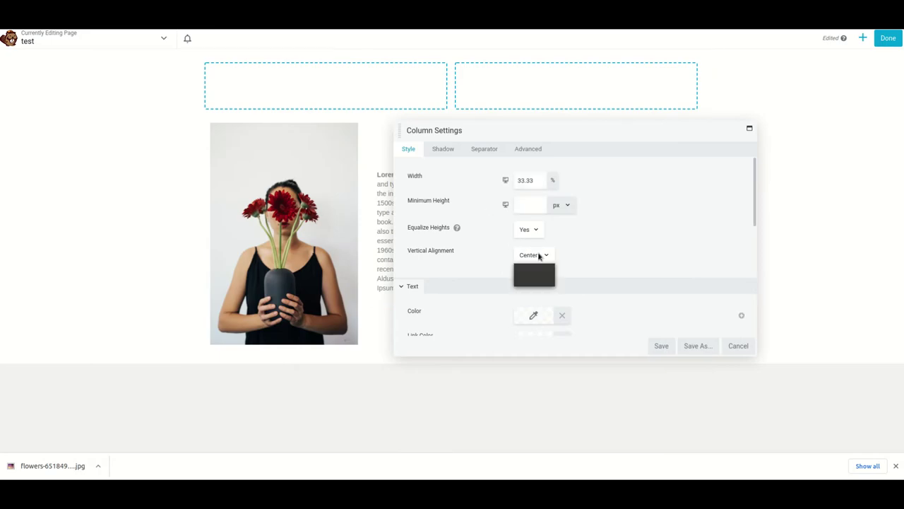
pyautogui.click(540, 280)
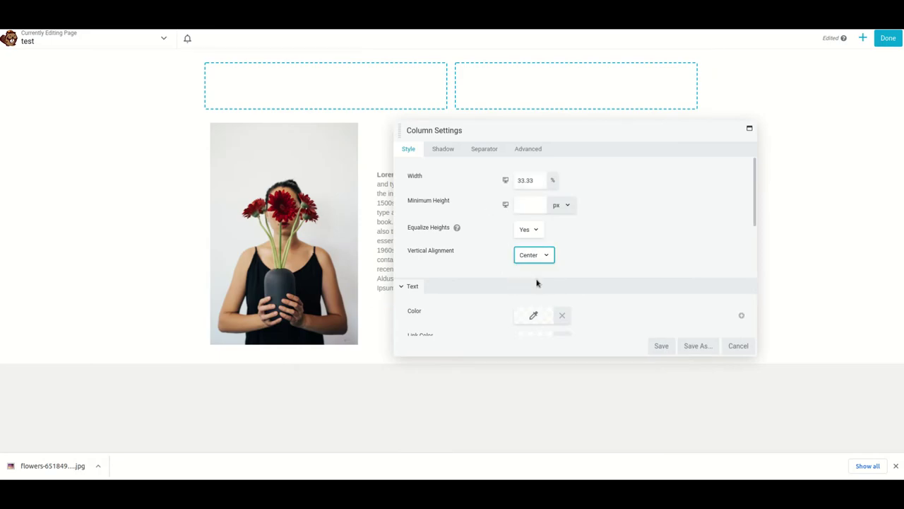
pyautogui.click(663, 345)
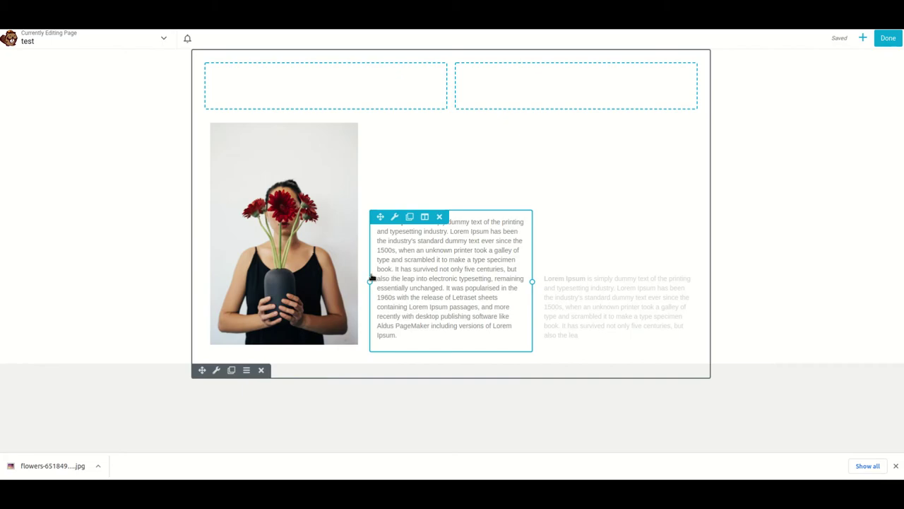